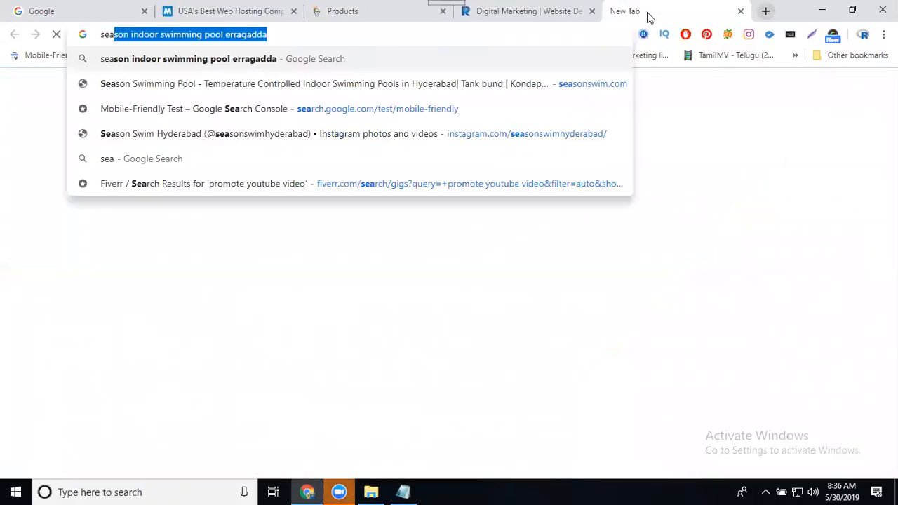
key(Down)
key(Return)
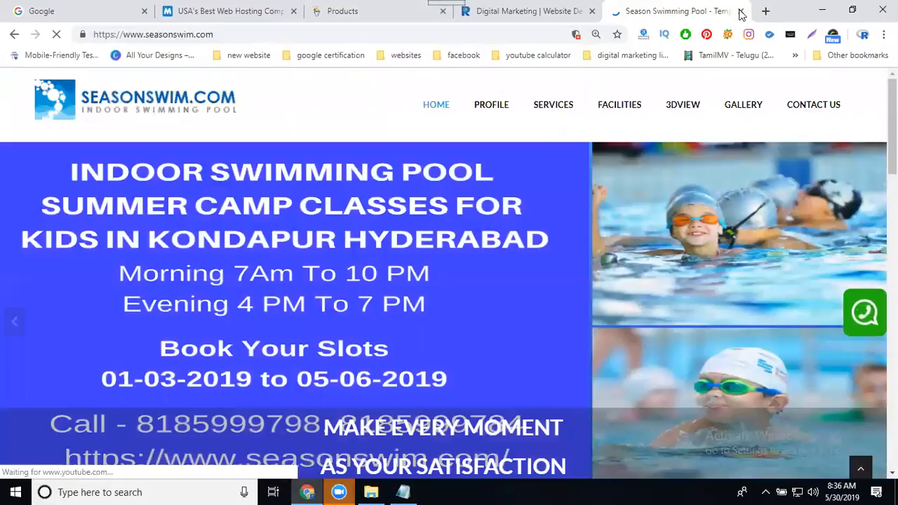
click(740, 11)
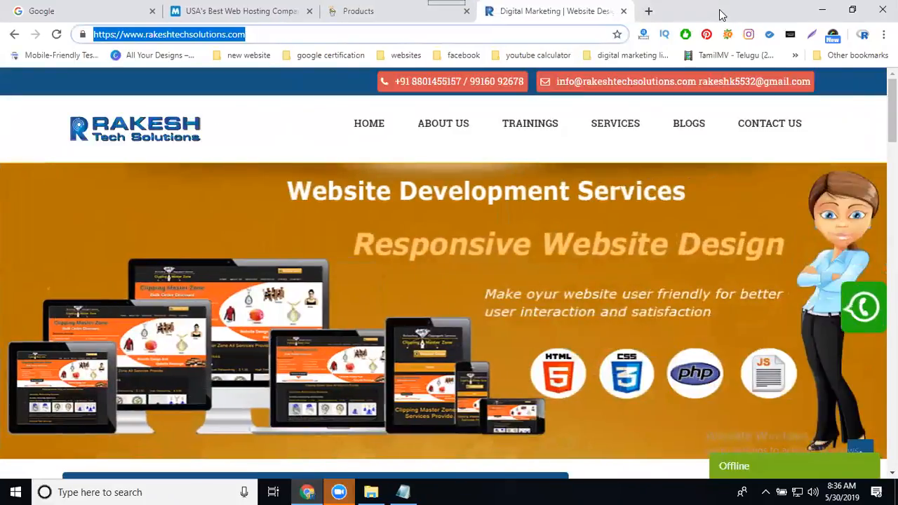
Log in to the client area of the MilesWeb hosting site
click(260, 12)
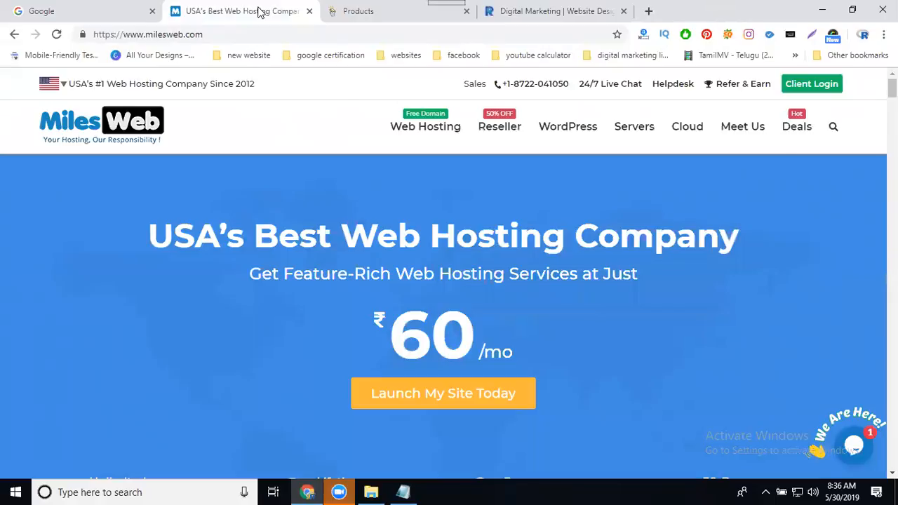
click(378, 15)
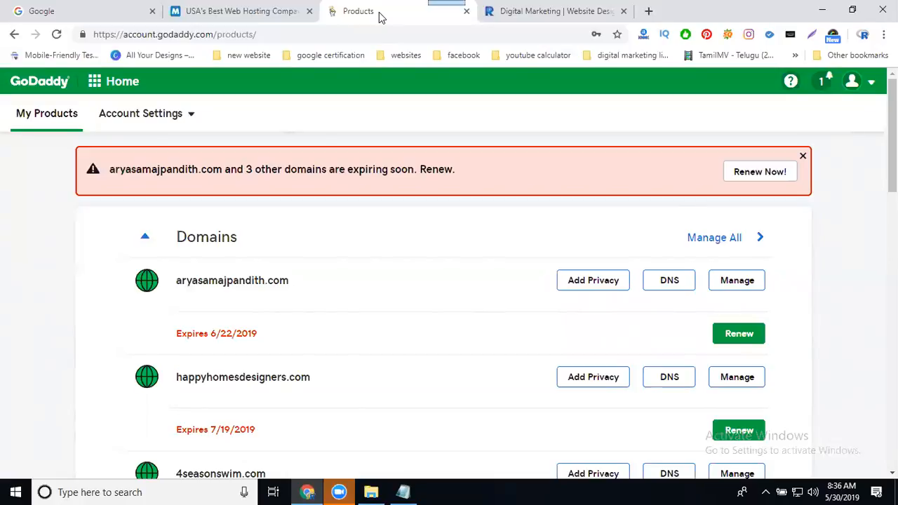
click(236, 9)
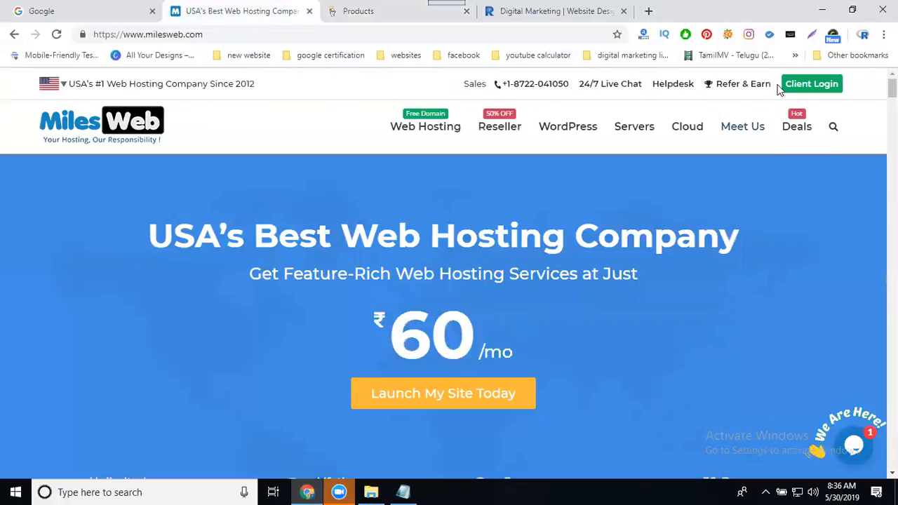
click(795, 89)
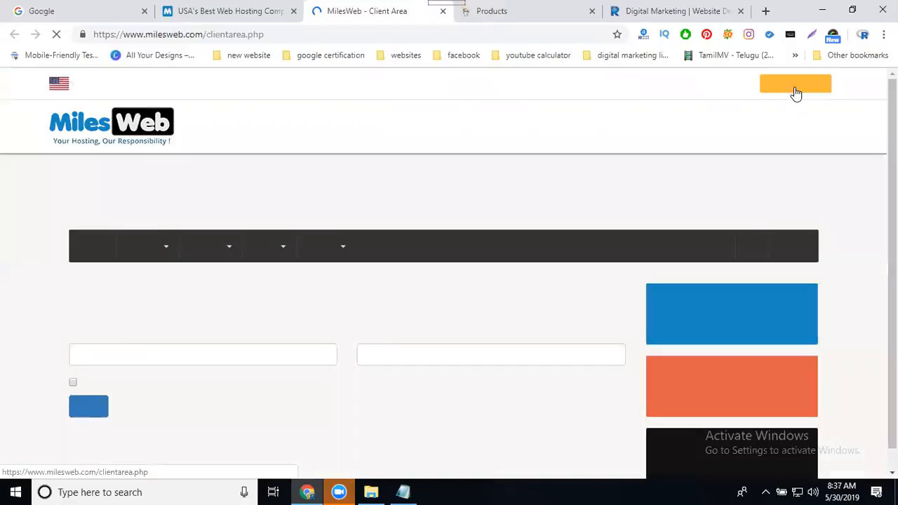
click(87, 413)
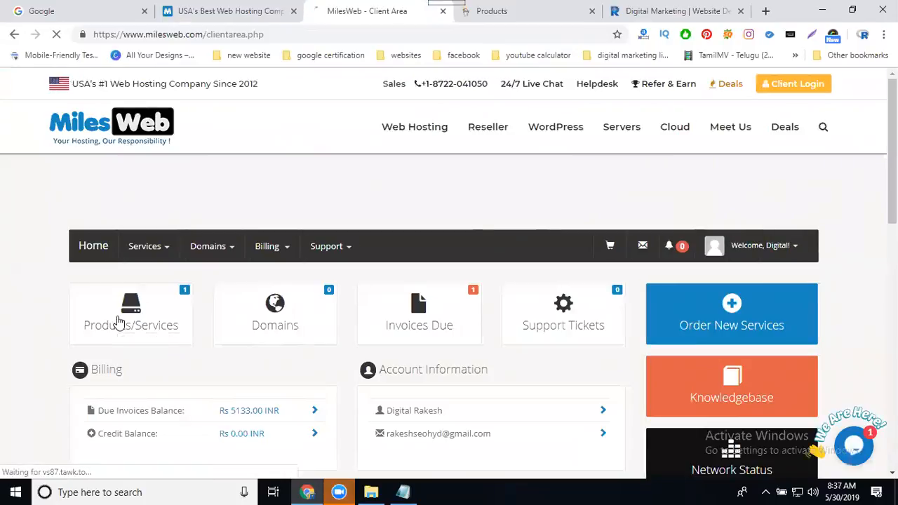
Open the list of registered products and services and review the Reseller Hosting entry
click(118, 322)
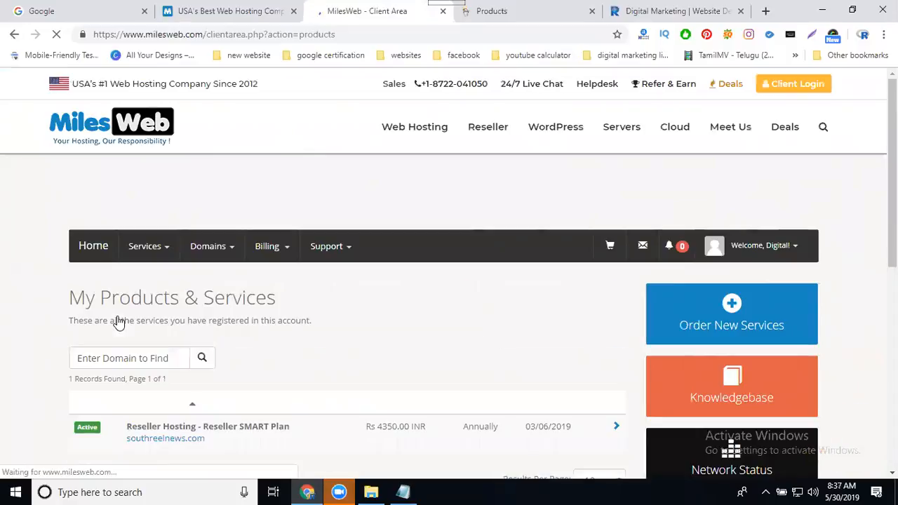
scroll(285, 306, down, 3)
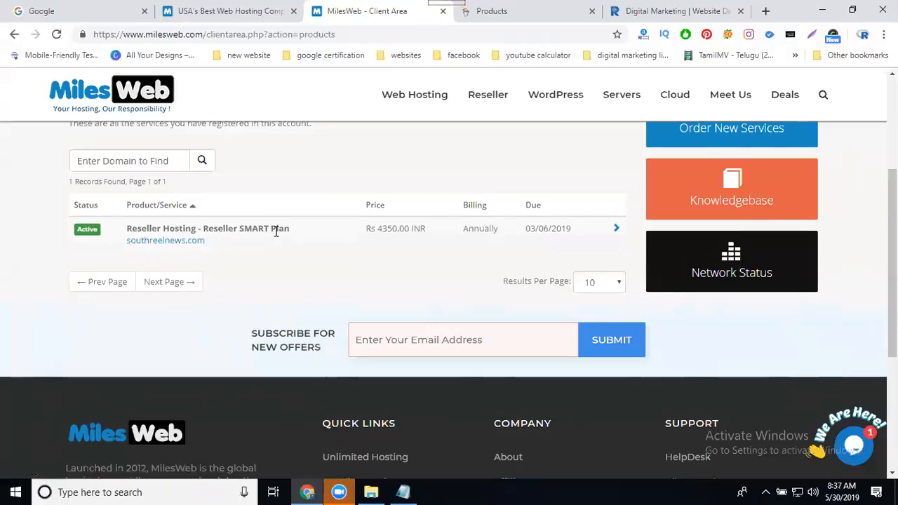
scroll(275, 232, down, 2)
scroll(257, 224, up, 2)
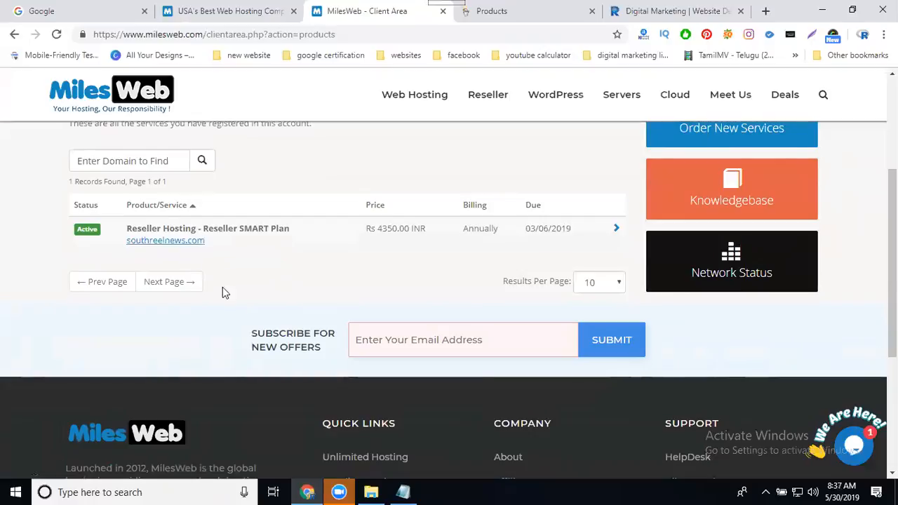
Switch to the web hosting domains notes in Notepad, select the Name Servers list, and return to the browser to review the GoDaddy domains
click(402, 492)
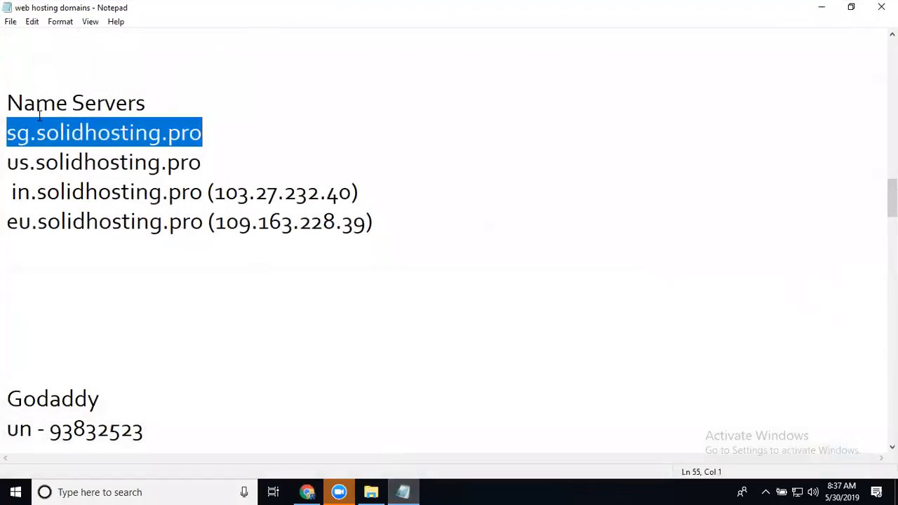
drag(8, 97, 387, 227)
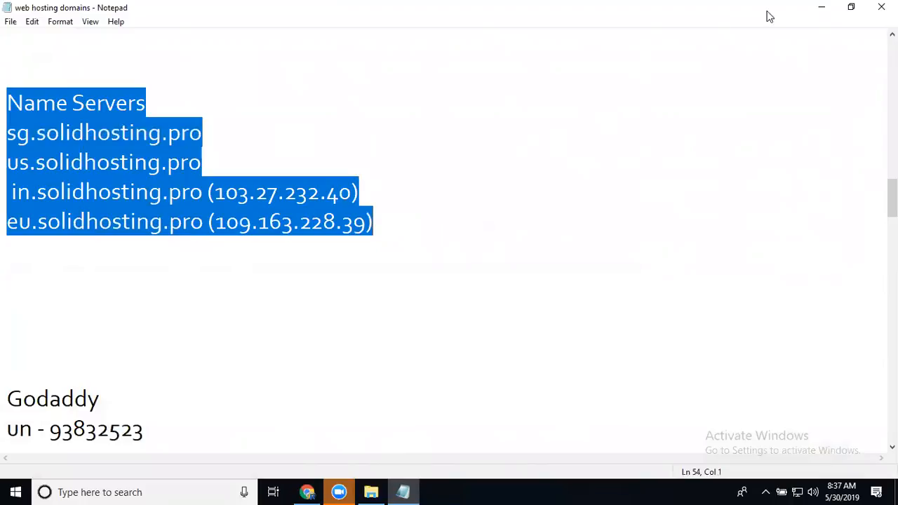
click(818, 9)
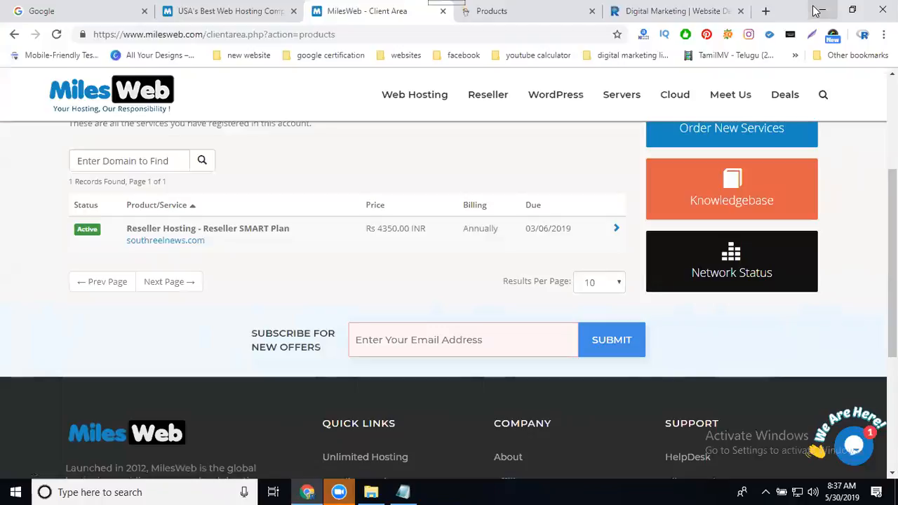
click(558, 14)
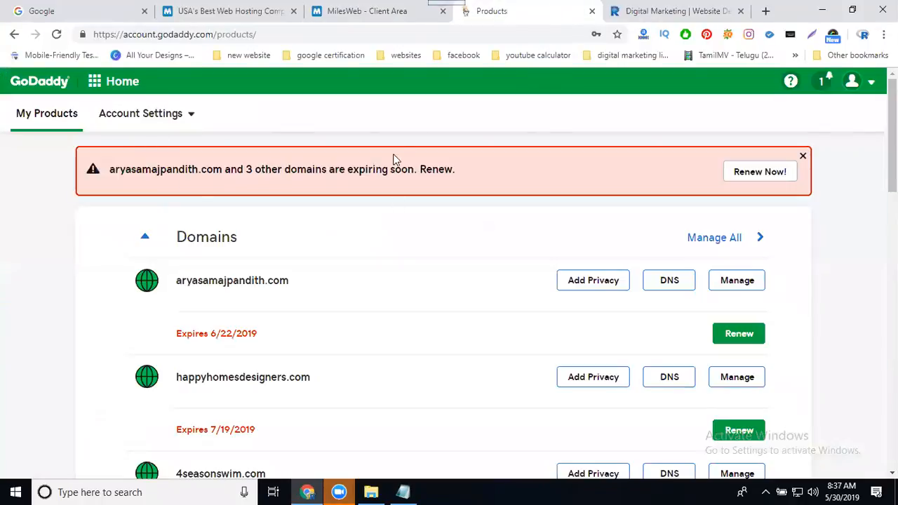
scroll(423, 119, down, 2)
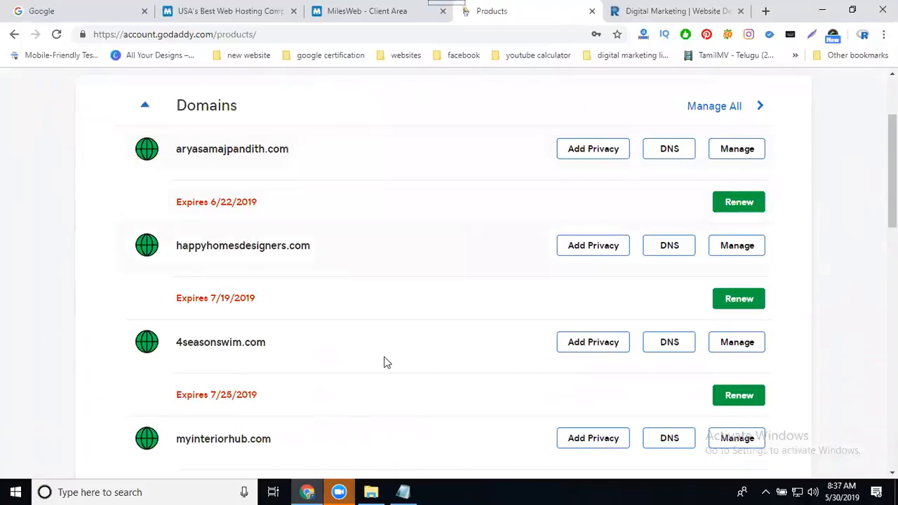
Highlight the sg, us, in and eu prefixes of the four solidhosting.pro name servers in the Notepad notes, and return to the browser
click(403, 491)
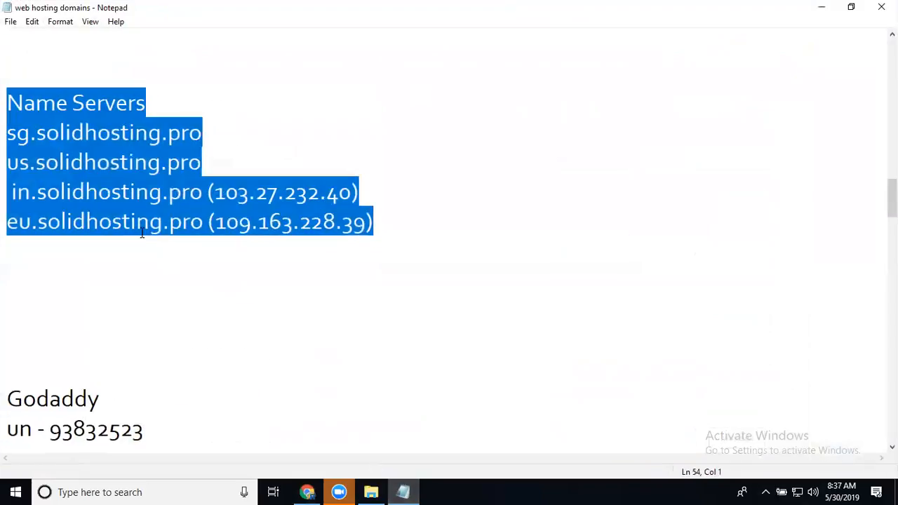
click(28, 135)
drag(28, 135, 7, 134)
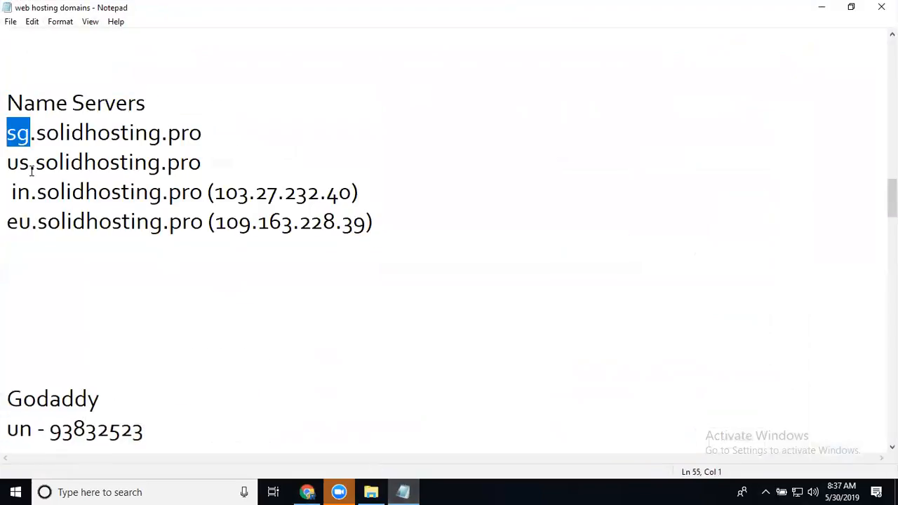
drag(31, 169, 7, 168)
drag(31, 199, 7, 197)
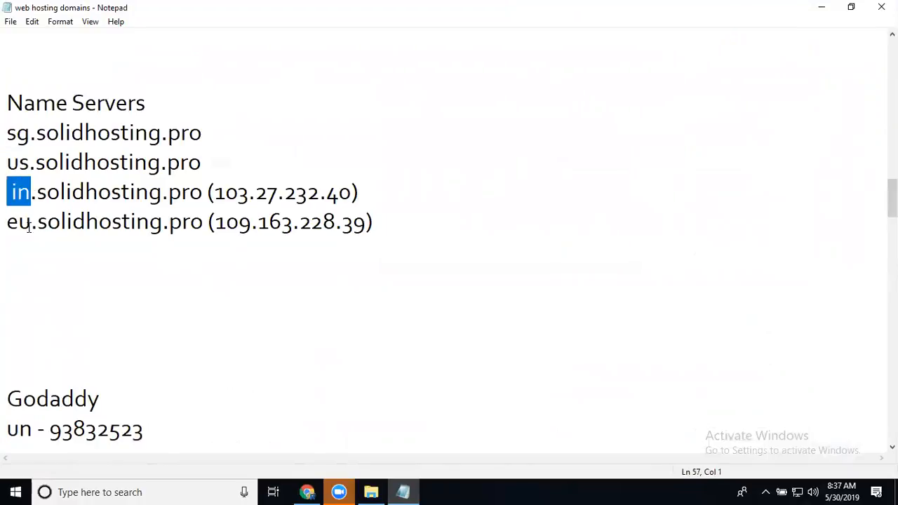
drag(28, 226, 6, 225)
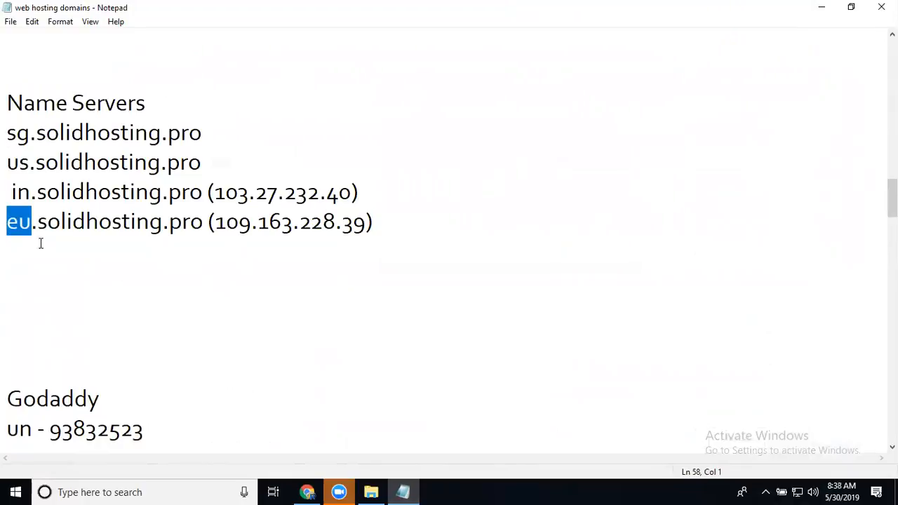
click(396, 491)
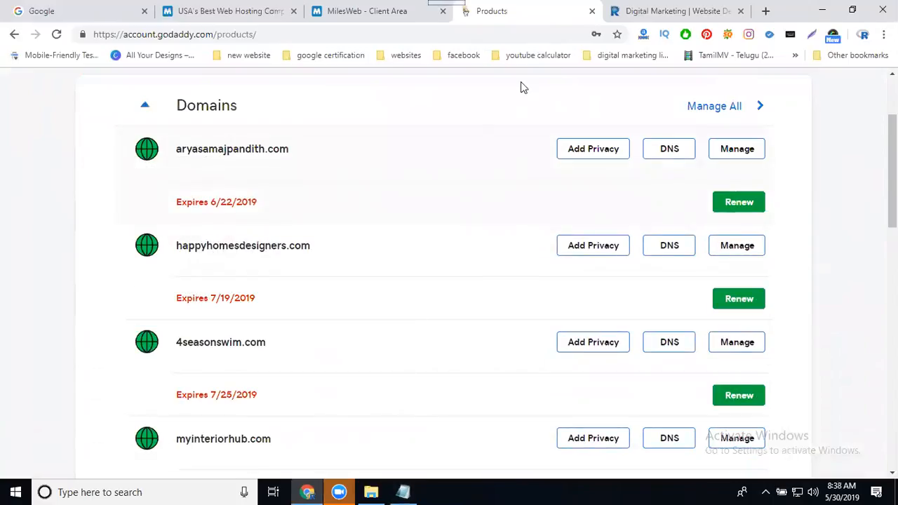
Show the Rakesh Tech Solutions website and highlight the domain name in its address
click(633, 14)
click(220, 35)
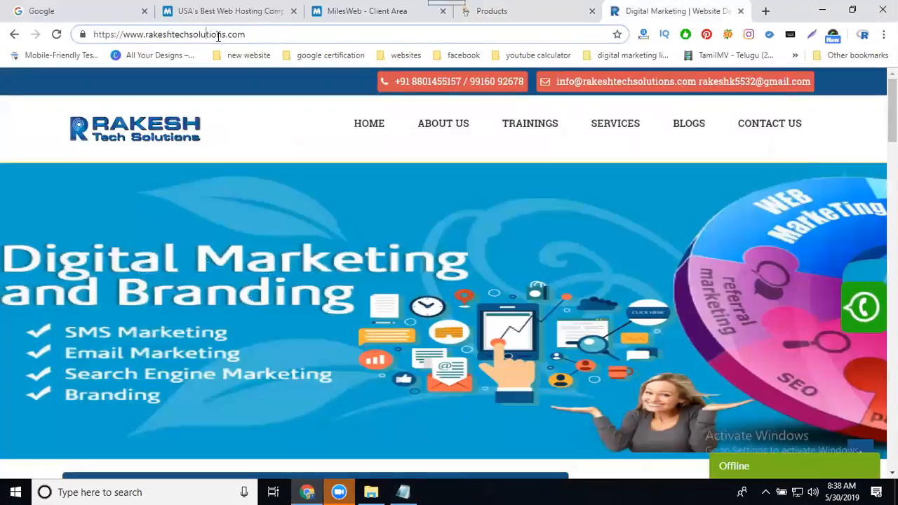
drag(222, 34, 144, 34)
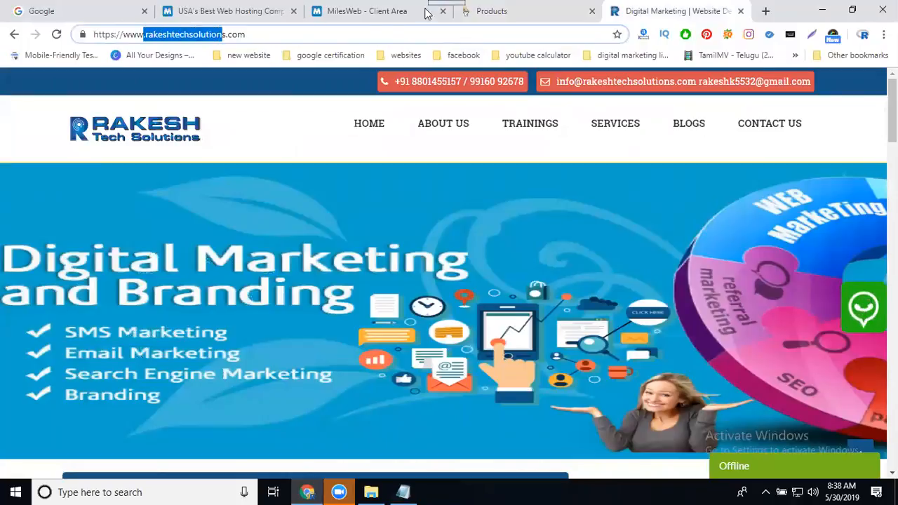
Open DNS management for rakeshtechsolutions.com in GoDaddy and view its nameservers
click(491, 10)
scroll(311, 279, down, 3)
scroll(311, 279, down, 2)
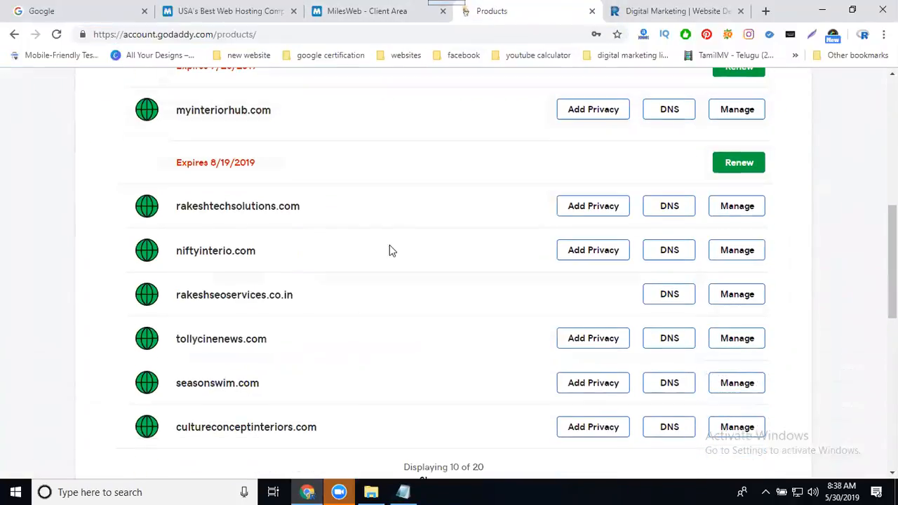
click(674, 214)
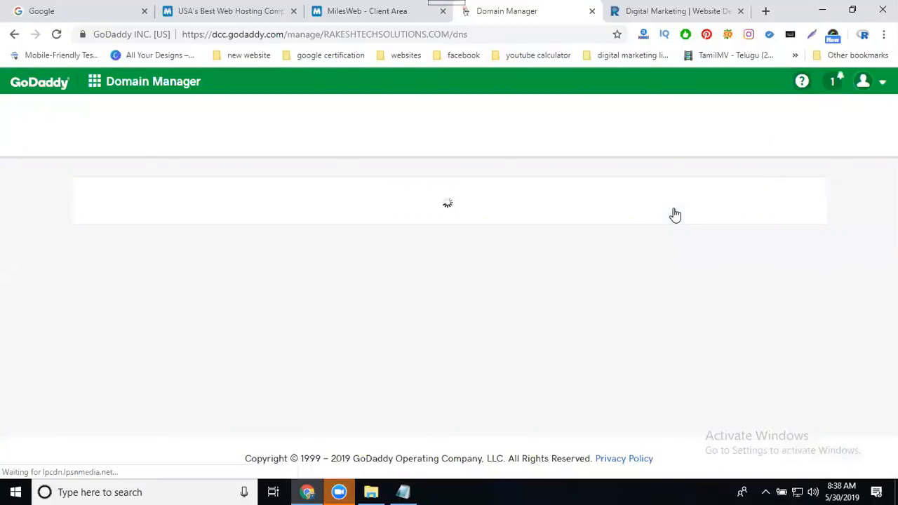
scroll(42, 259, down, 4)
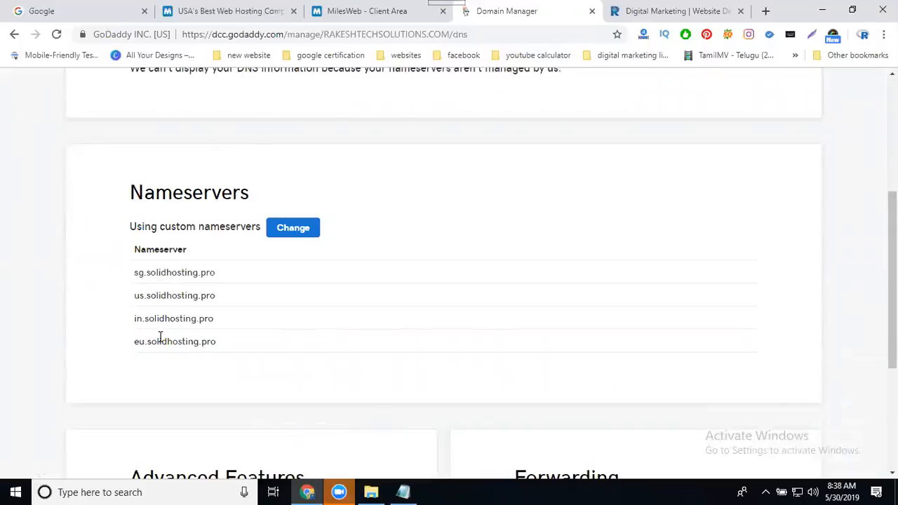
Compare the domain's nameservers with the Notepad list, and check the Rakesh Tech Solutions website before returning to GoDaddy
click(402, 492)
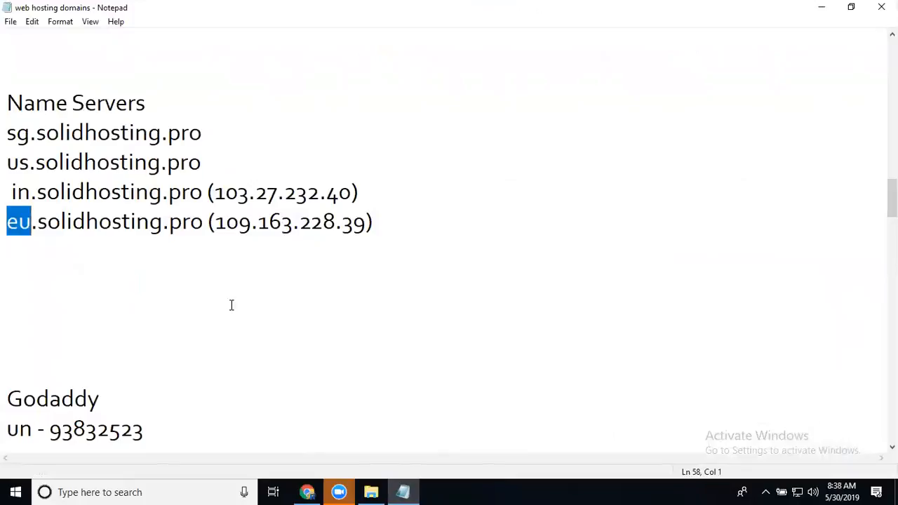
click(404, 491)
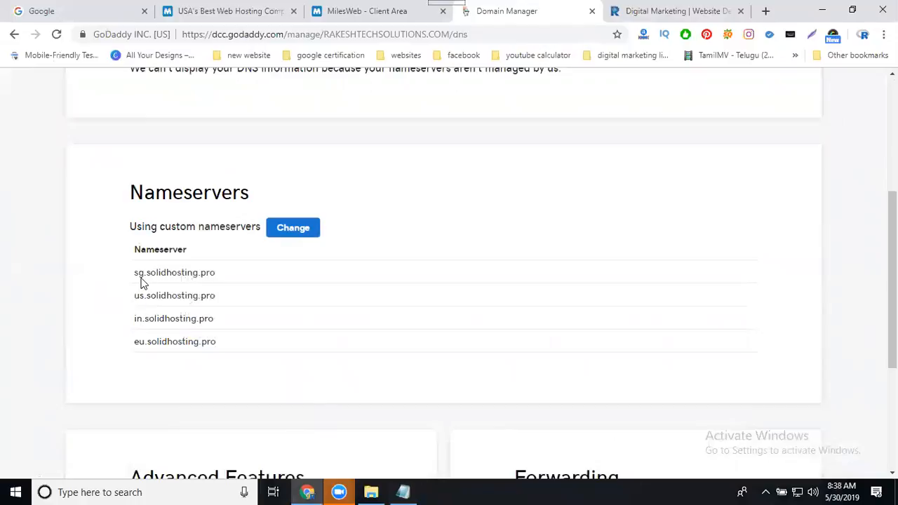
click(640, 10)
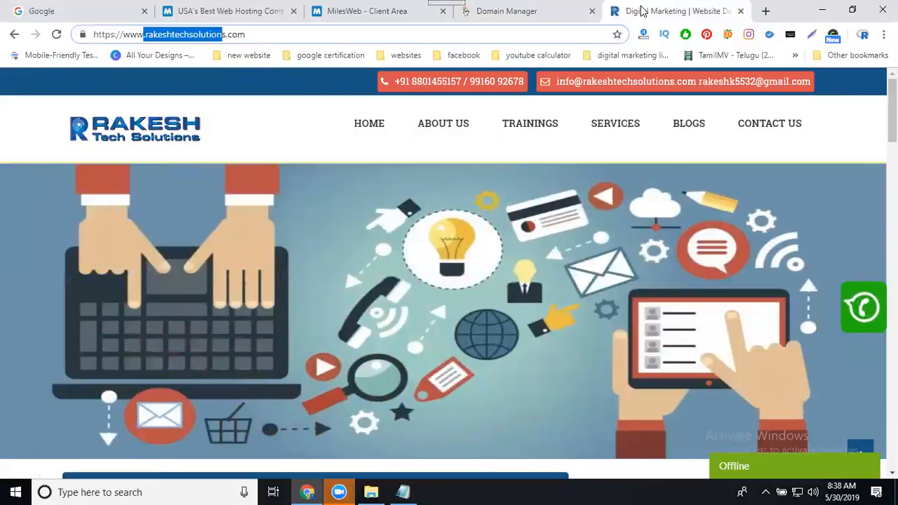
click(513, 7)
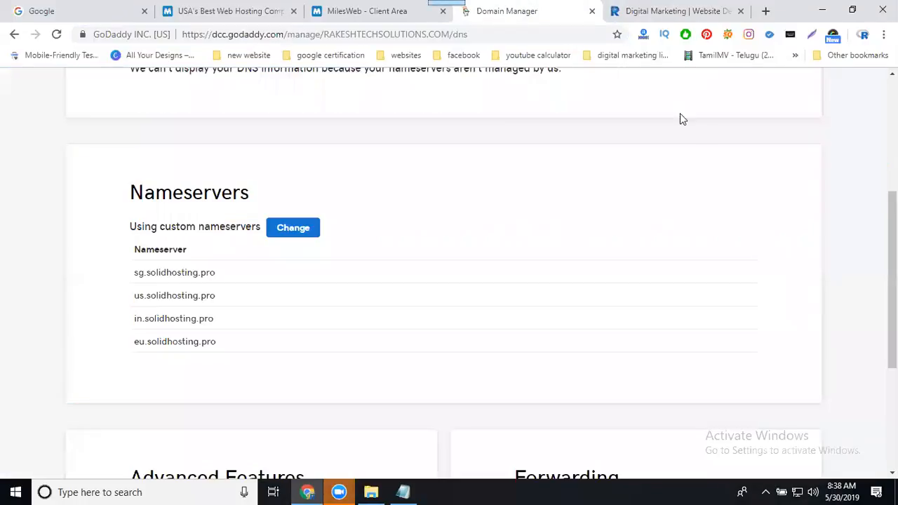
Return to the GoDaddy product list and open DNS management for aryasamajpandith.com at its Nameservers section
scroll(802, 160, up, 5)
click(851, 82)
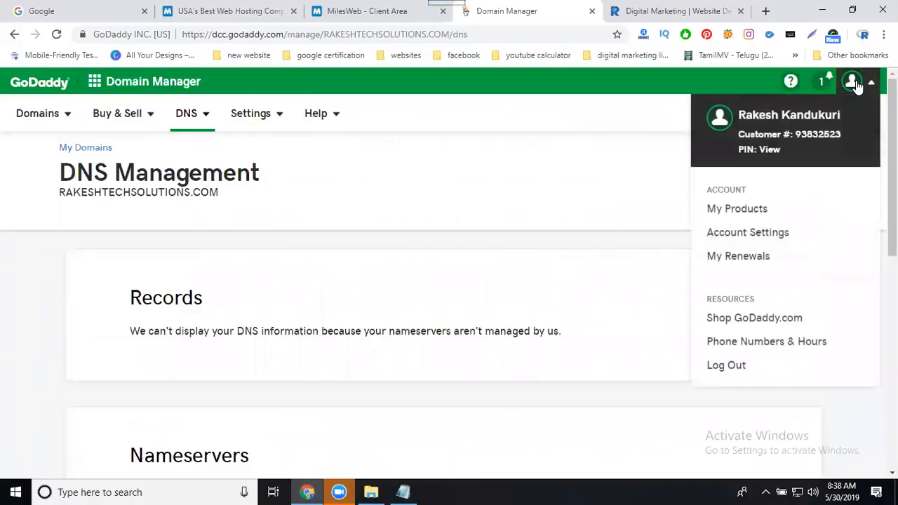
click(742, 209)
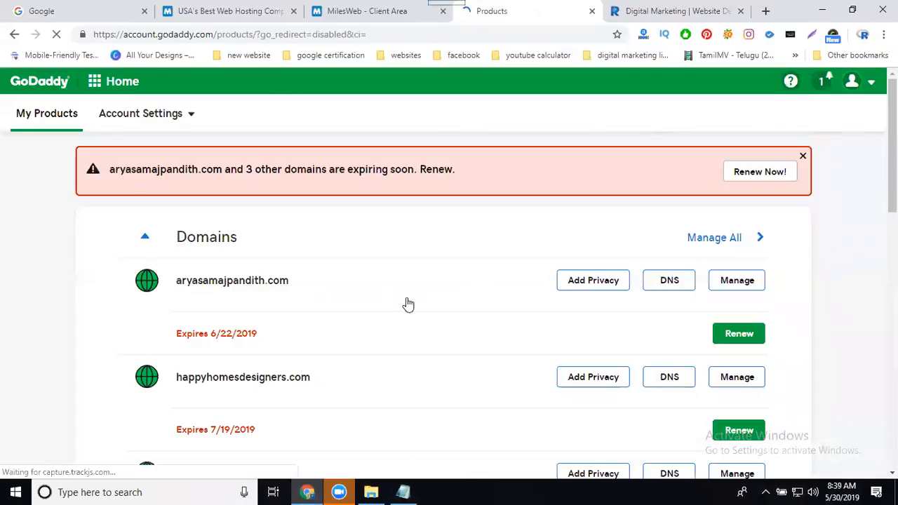
click(670, 281)
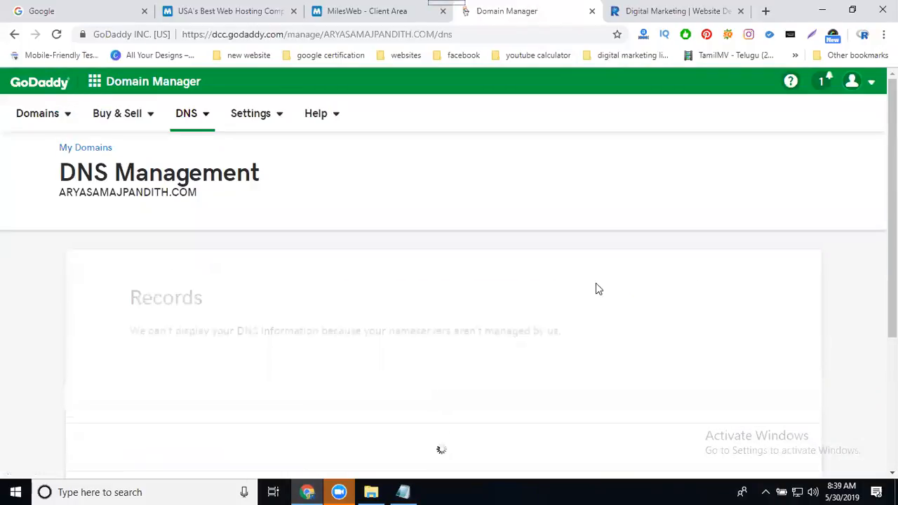
scroll(494, 289, down, 4)
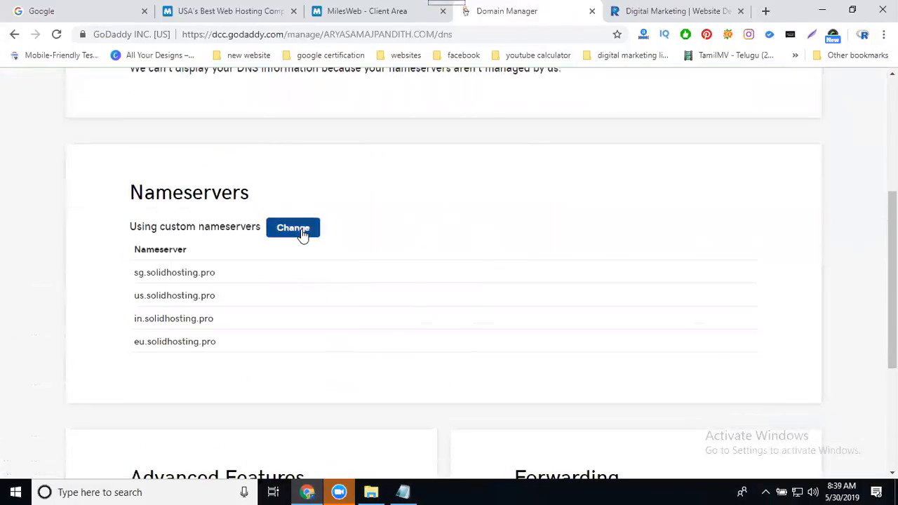
Open the nameservers of aryasamajpandith.com for editing and choose Custom as the nameserver type
click(293, 228)
click(208, 251)
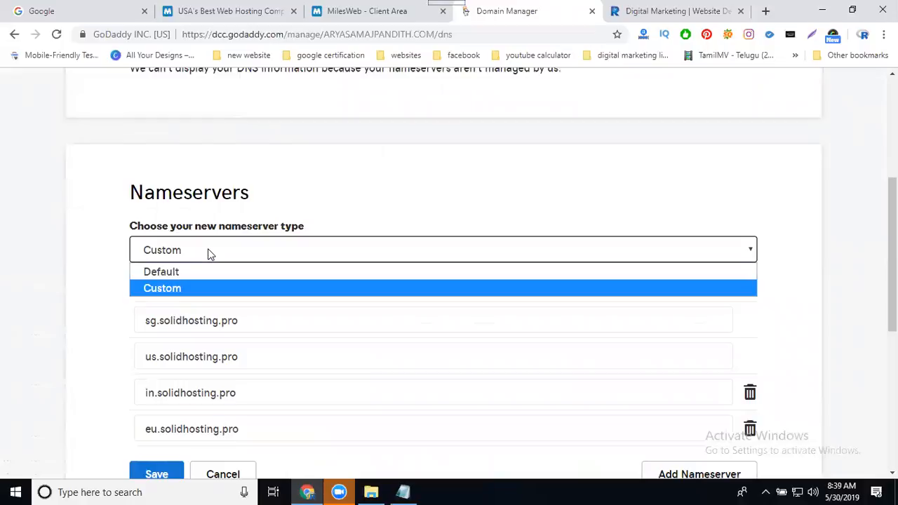
click(168, 289)
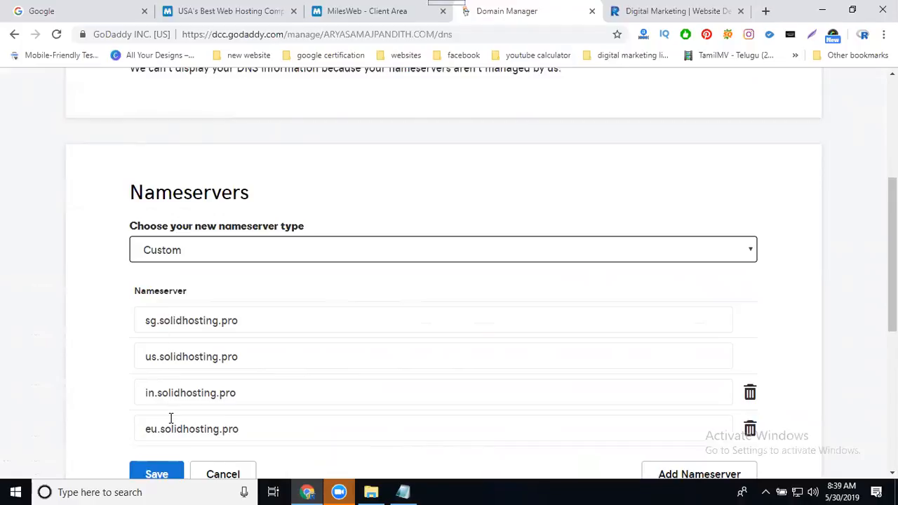
Add three blank nameserver rows below eu.solidhosting.pro and delete those empty rows again
scroll(171, 418, down, 2)
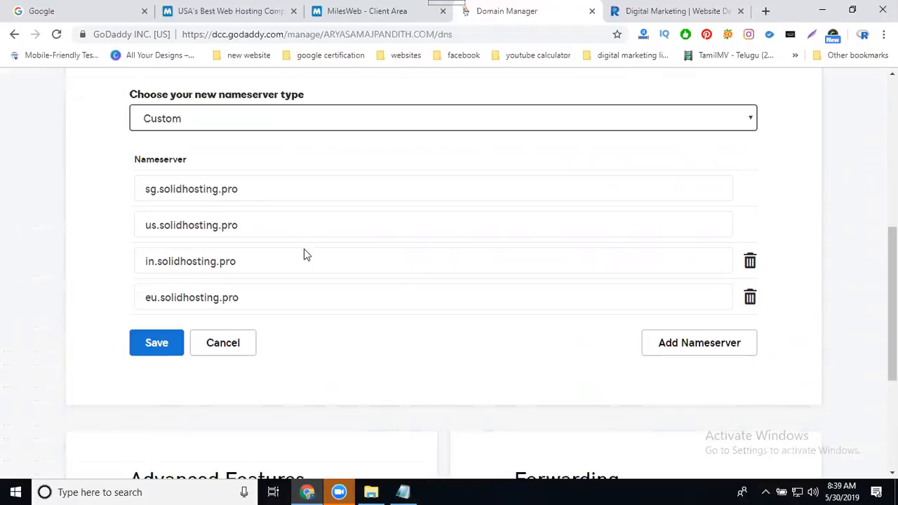
click(687, 349)
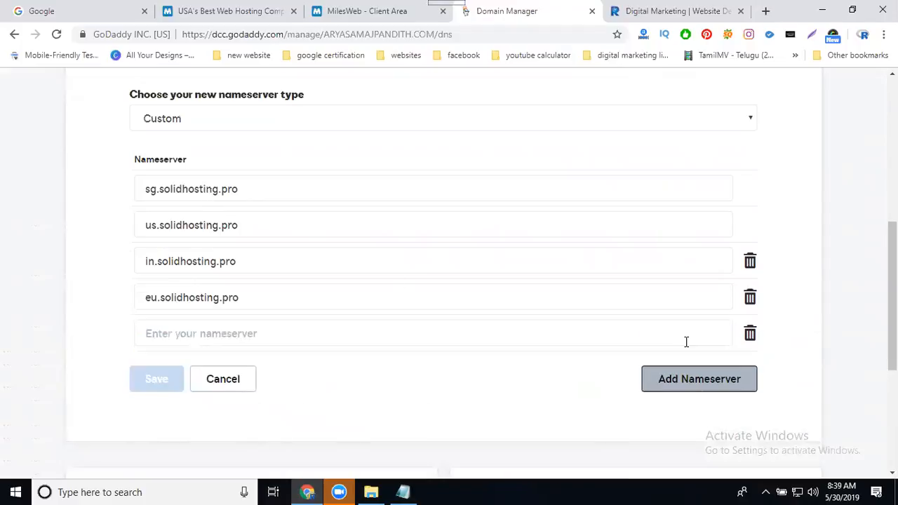
click(687, 378)
click(689, 416)
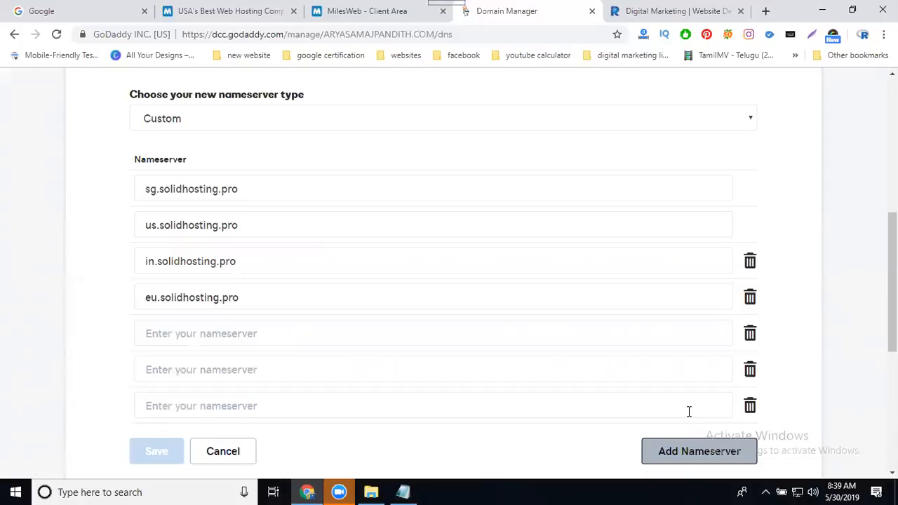
click(749, 406)
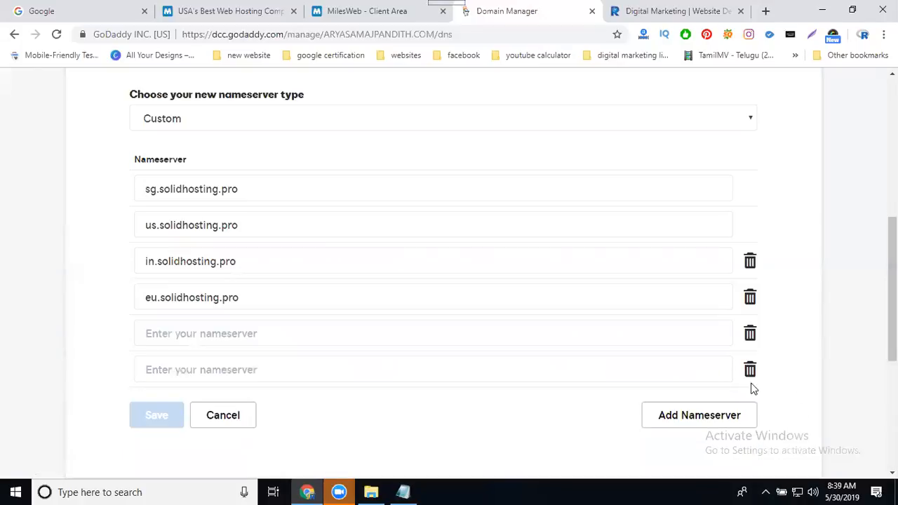
click(749, 372)
click(750, 334)
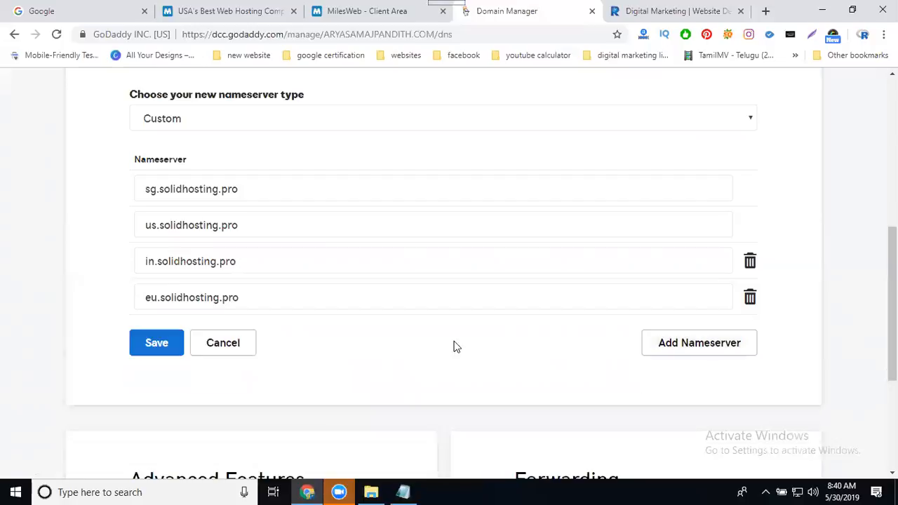
Save the custom nameservers sg, us, in and eu.solidhosting.pro for aryasamajpandith.com and review the saved list
click(166, 348)
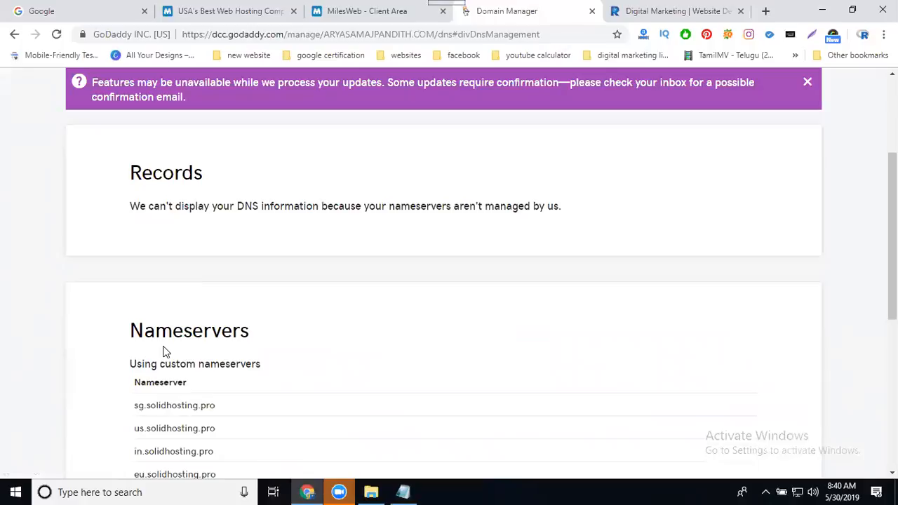
scroll(316, 361, down, 2)
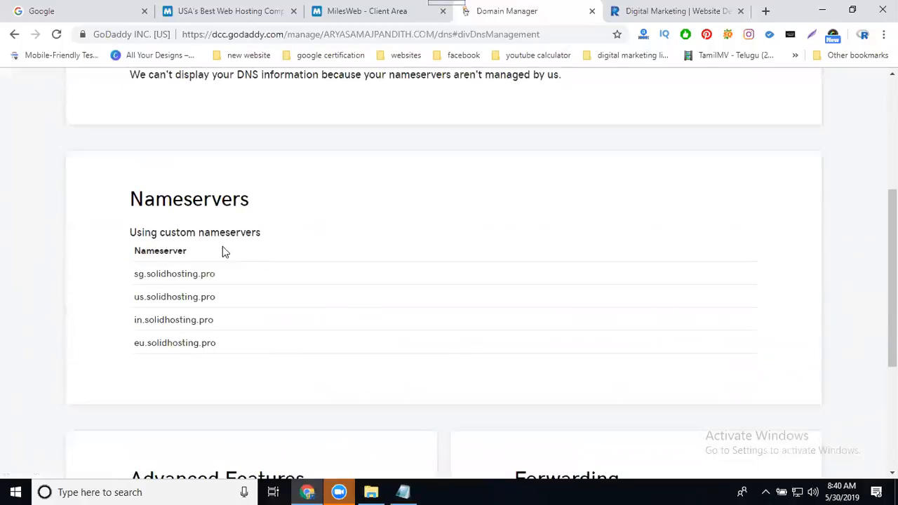